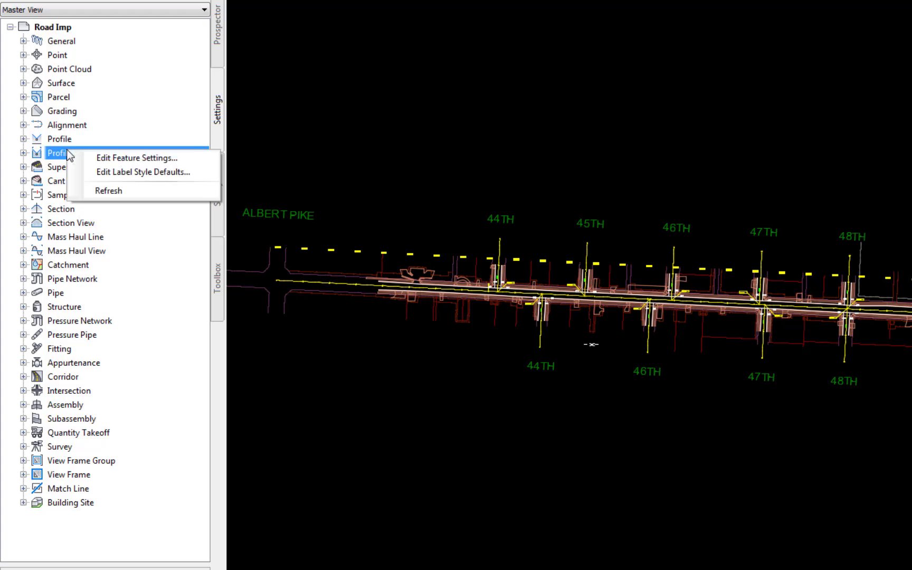
# Step: In the Profile View feature settings, set the default profile view style to 20H:5V - CL
pyautogui.click(122, 157)
pyautogui.click(43, 80)
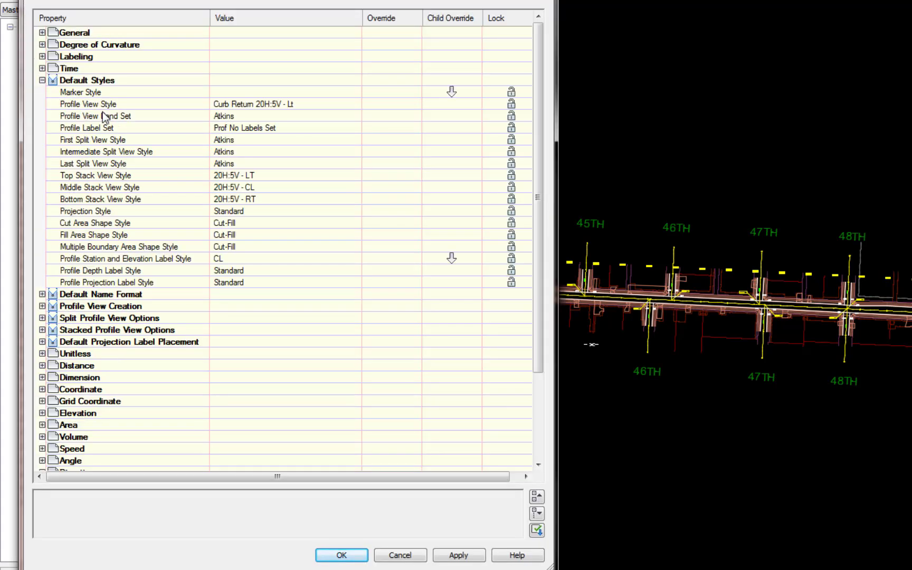
pyautogui.click(352, 108)
pyautogui.click(355, 105)
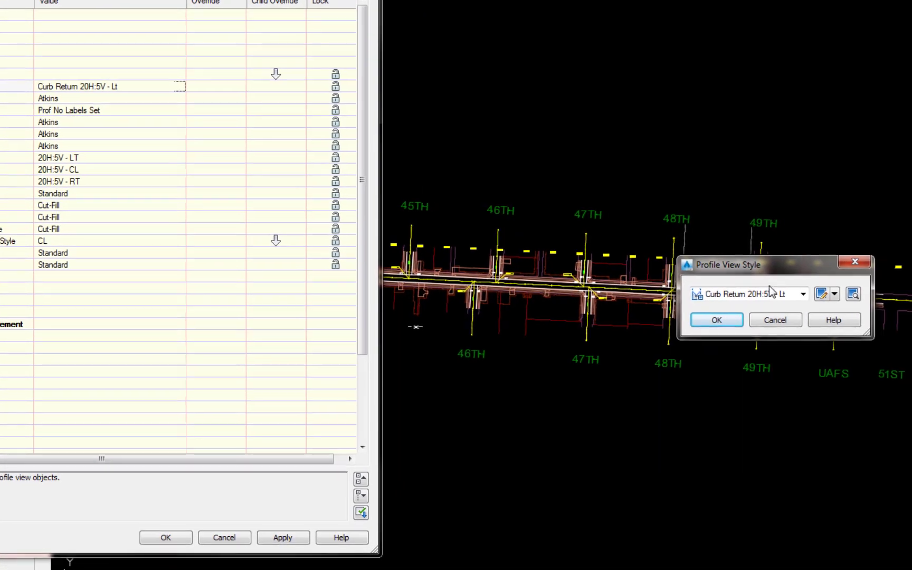
pyautogui.click(769, 291)
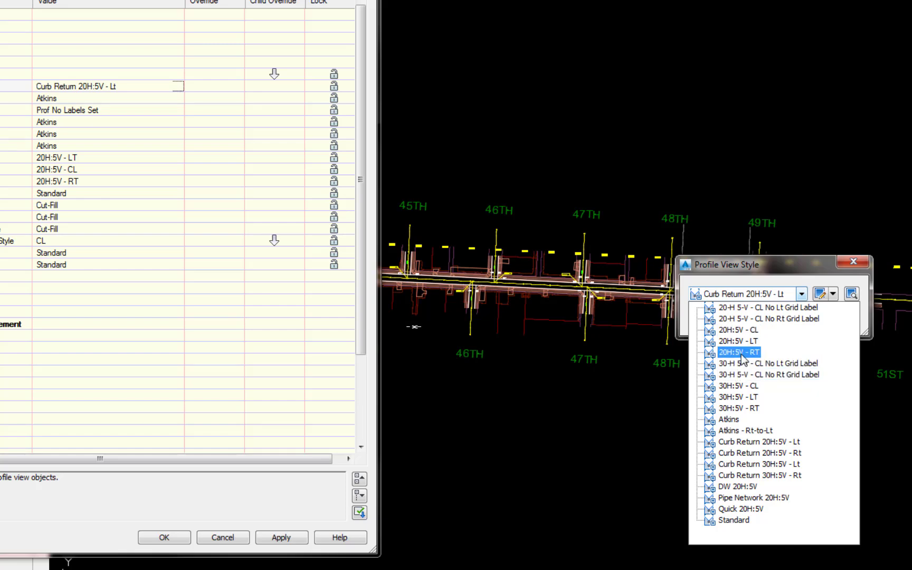
pyautogui.click(747, 332)
pyautogui.click(712, 318)
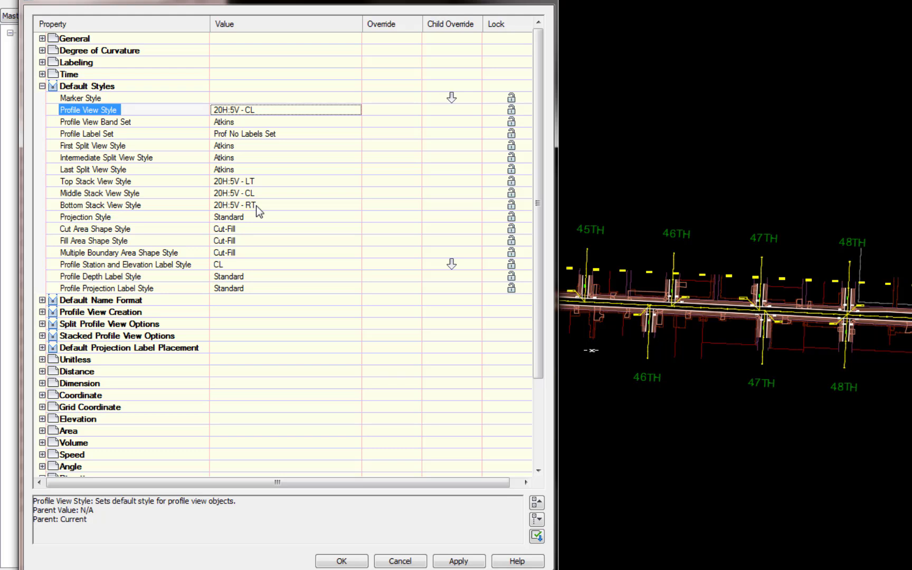
# Step: Append a hyphen to the default profile view name template so it reads <[Parent Alignment]> -
pyautogui.click(42, 300)
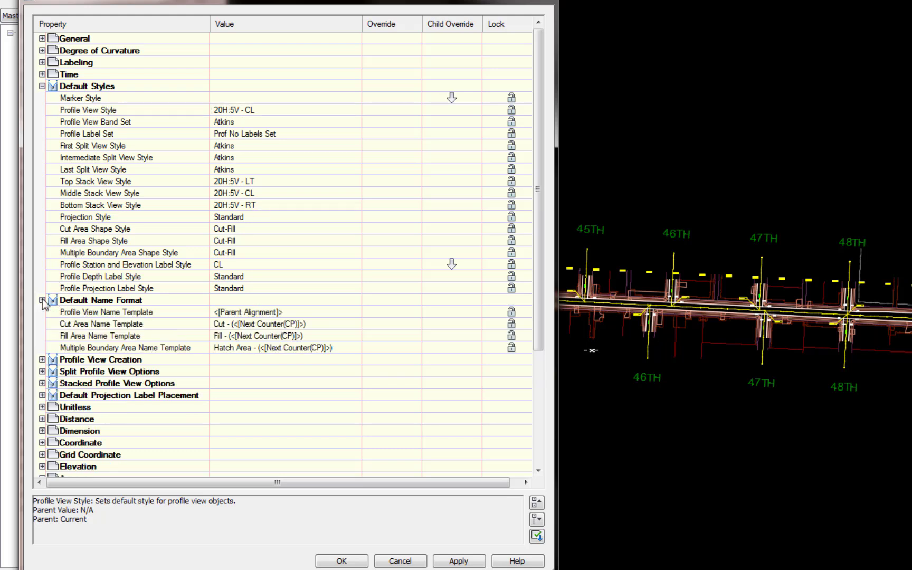
pyautogui.click(352, 312)
pyautogui.click(355, 311)
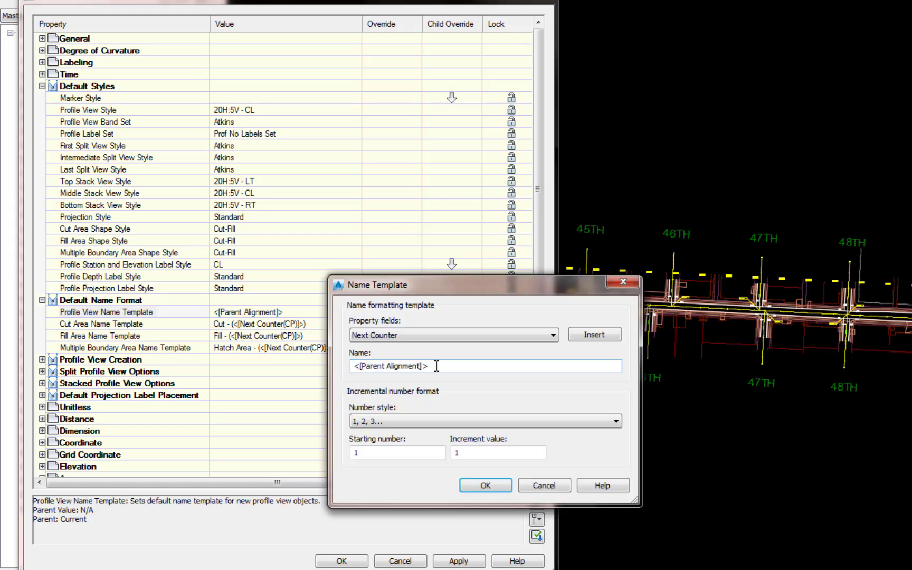
pyautogui.click(436, 366)
pyautogui.write('-')
pyautogui.click(484, 483)
# Step: Set Stacked Views to Yes in the stacked profile view options and accept the feature settings
pyautogui.click(43, 383)
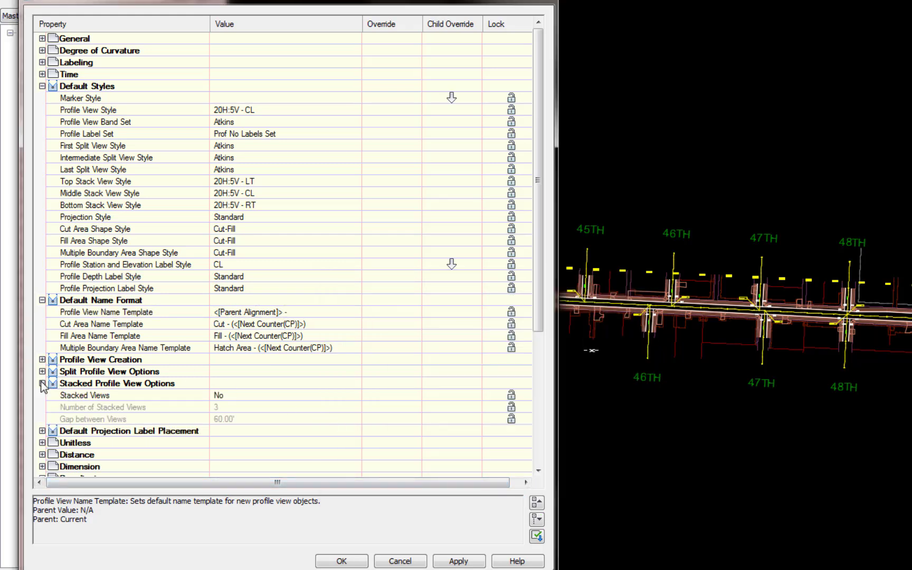
pyautogui.click(335, 393)
pyautogui.click(358, 394)
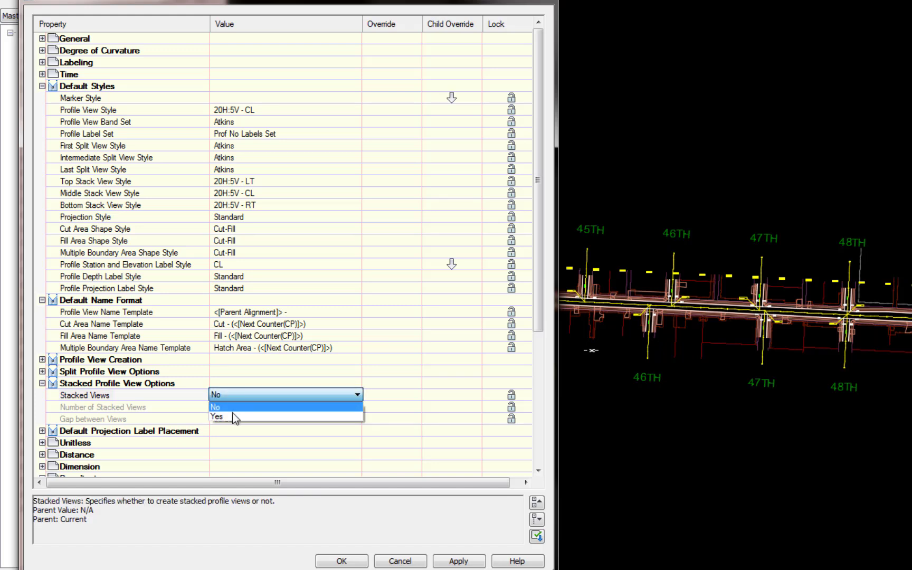
pyautogui.click(230, 417)
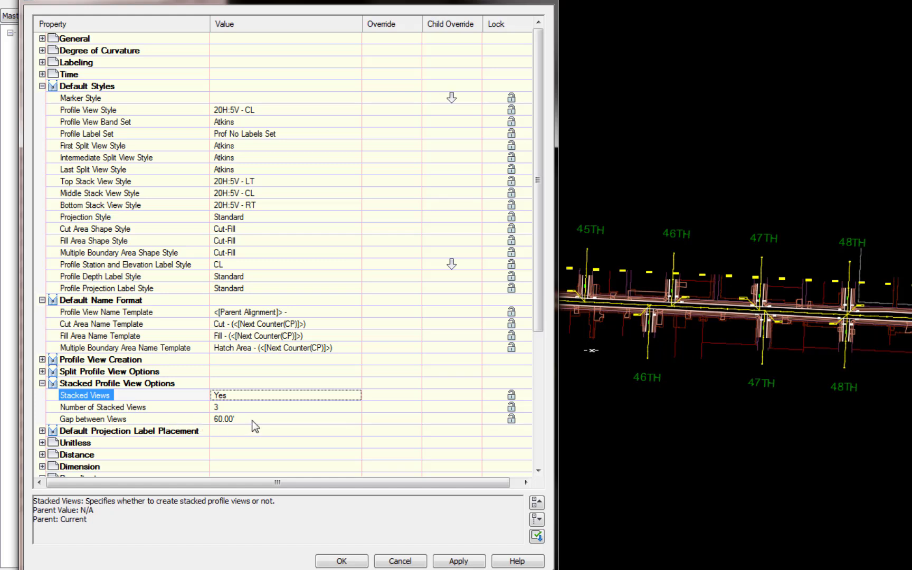
pyautogui.click(341, 561)
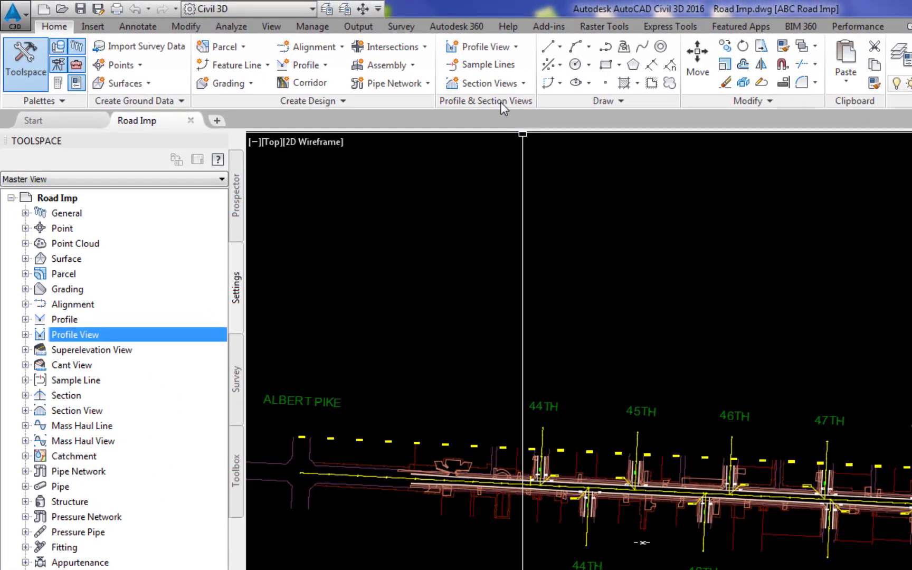
# Step: Start a new profile view for the Kin Crown- alignment and proceed to its station range
pyautogui.click(492, 46)
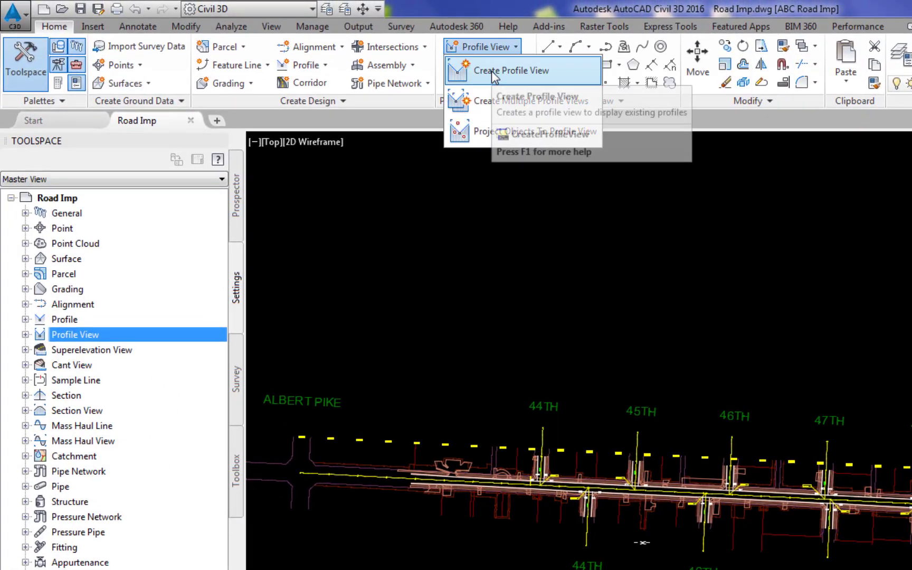
pyautogui.click(491, 71)
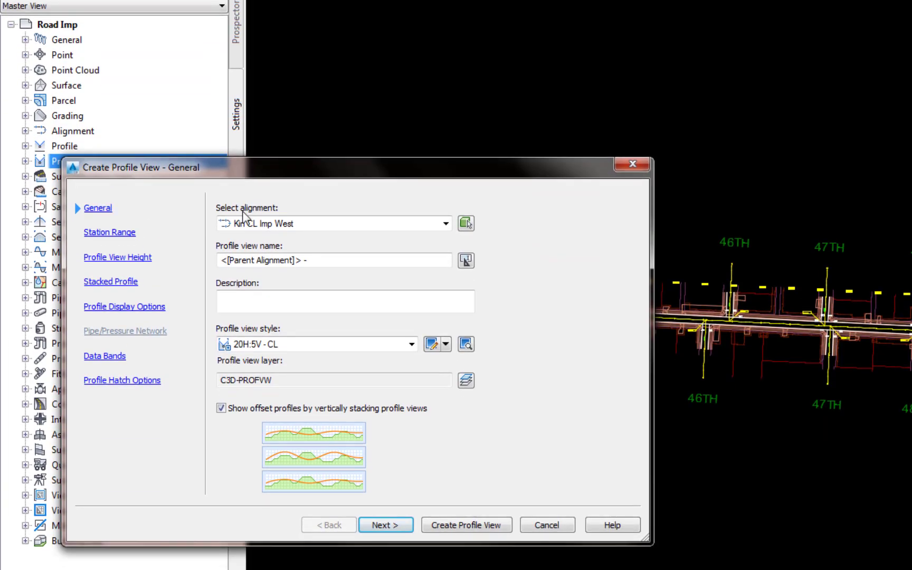
pyautogui.click(446, 223)
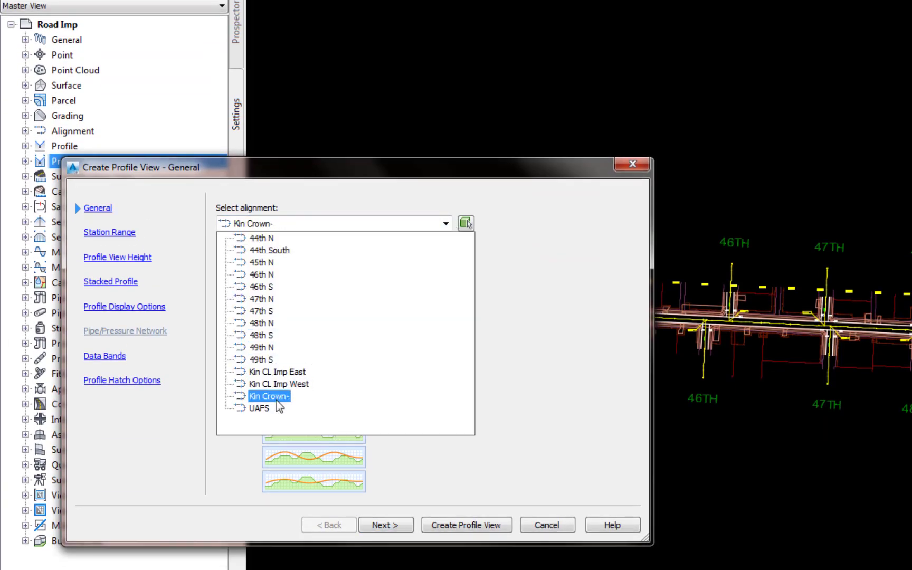
pyautogui.click(276, 398)
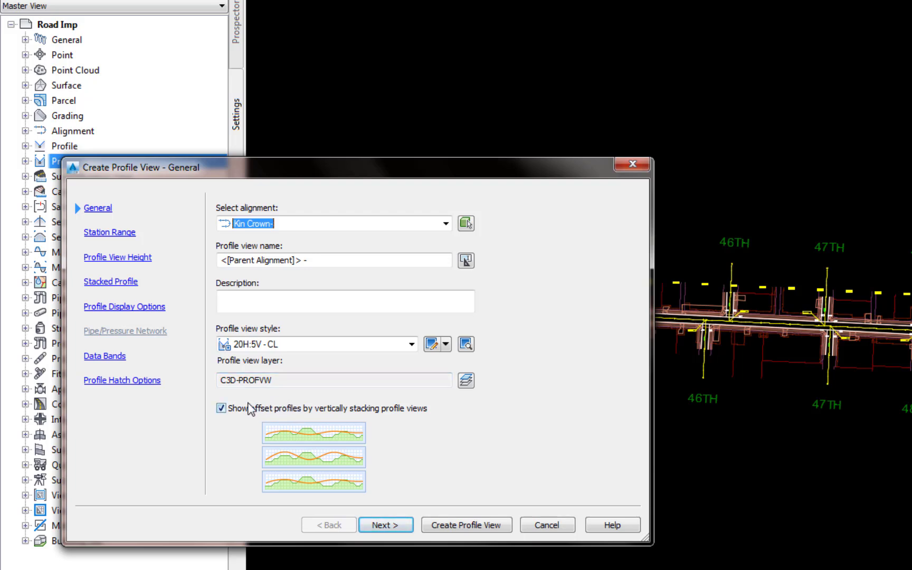
pyautogui.click(394, 525)
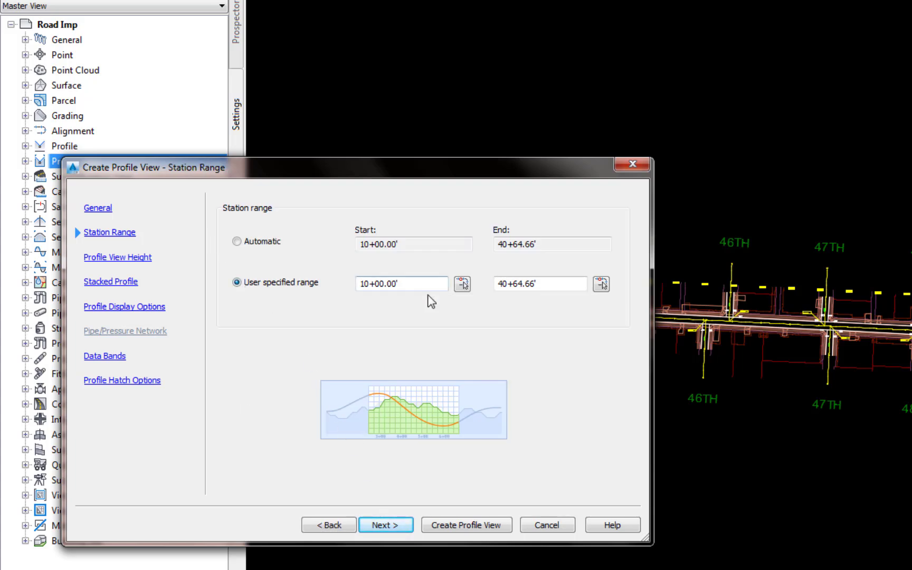
# Step: Set the end of the user specified station range to 4200 and continue to the view height settings
pyautogui.doubleClick(543, 285)
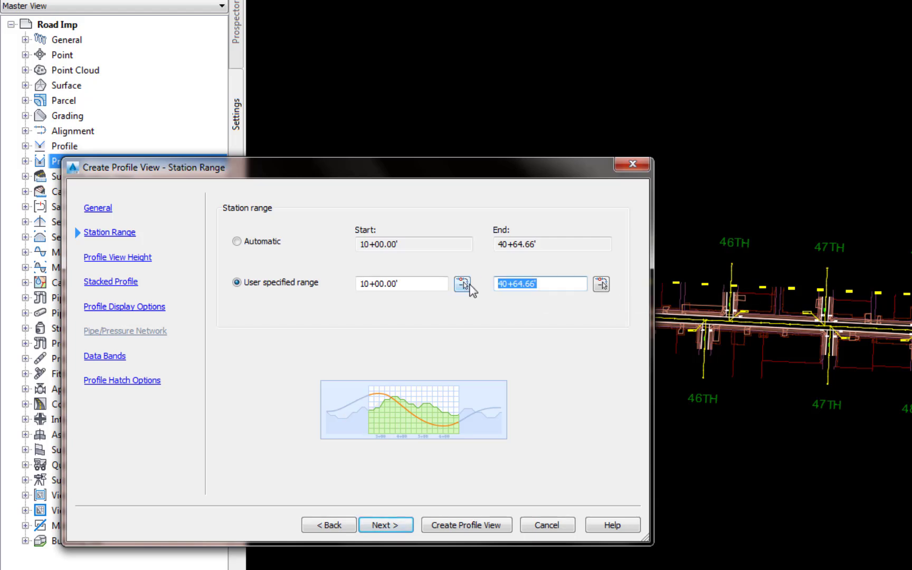
pyautogui.write('42+00')
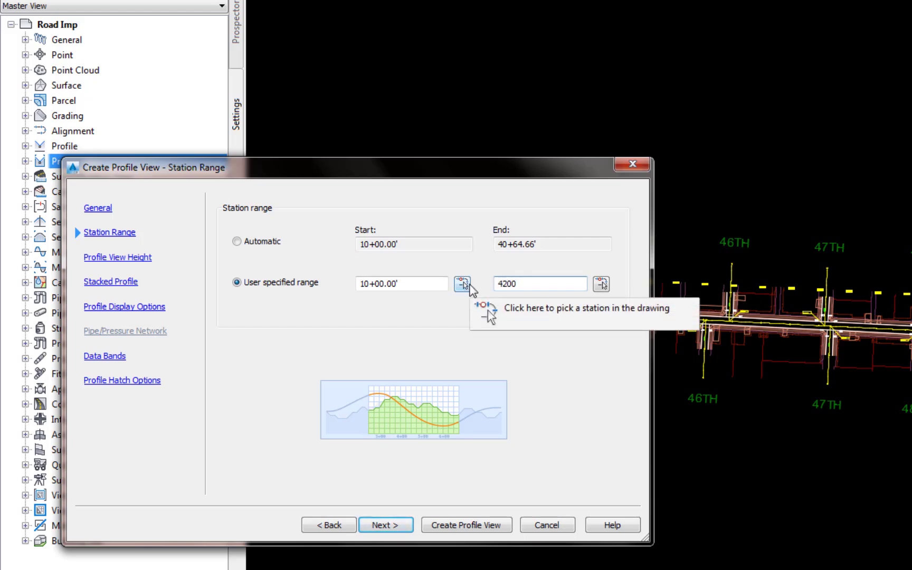
pyautogui.press('Return')
pyautogui.click(393, 524)
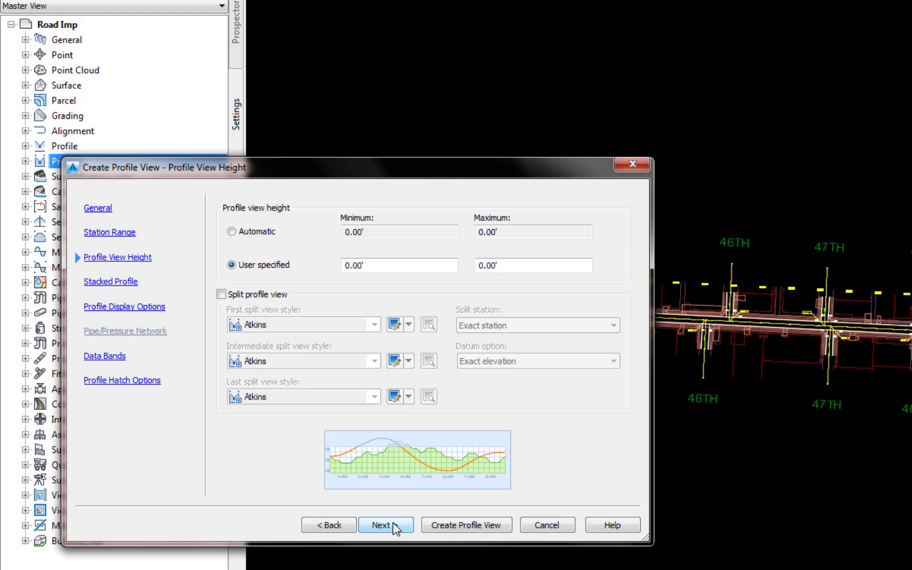
# Step: Set the user specified profile view height to a minimum of 400 and a maximum of 500
pyautogui.click(357, 264)
pyautogui.moveTo(378, 265); pyautogui.dragTo(328, 267)
pyautogui.write('400')
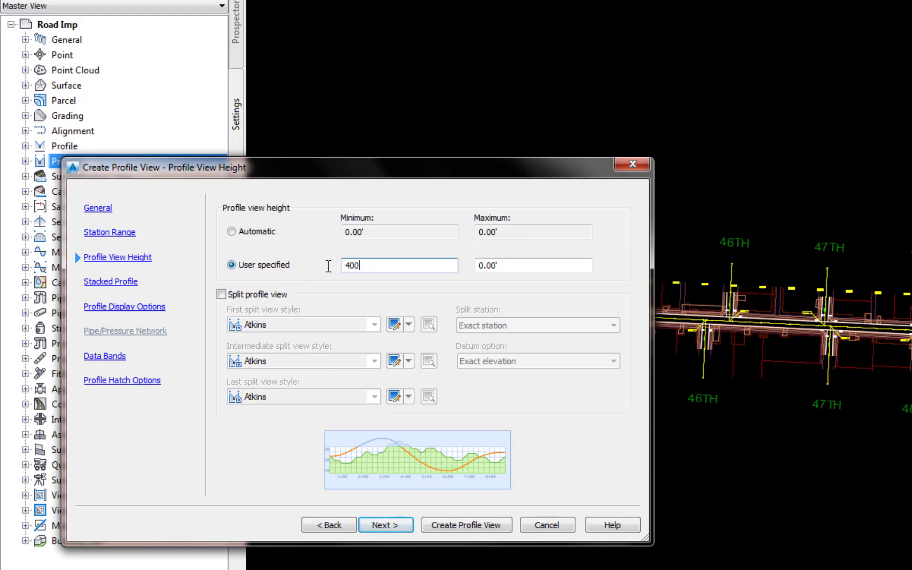
pyautogui.moveTo(512, 264); pyautogui.dragTo(444, 279)
pyautogui.write('500')
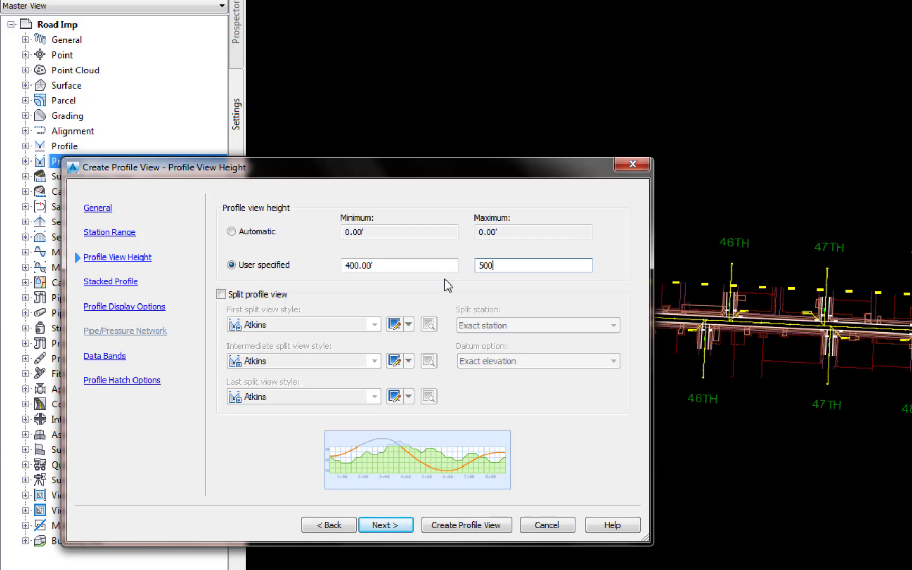
pyautogui.click(382, 525)
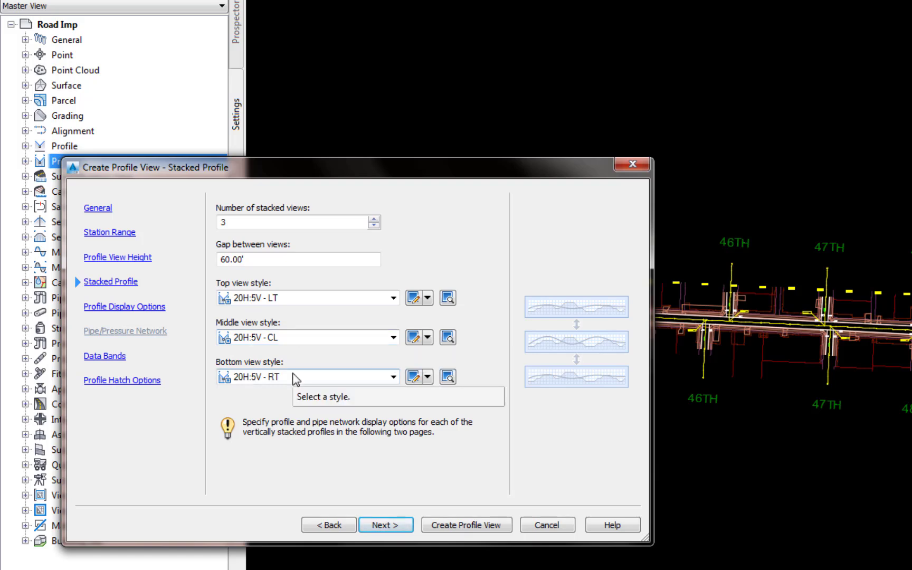
# Step: Accept the stacked profile settings and create the profile views with their origin below the plan's Albert Pike end
pyautogui.click(385, 524)
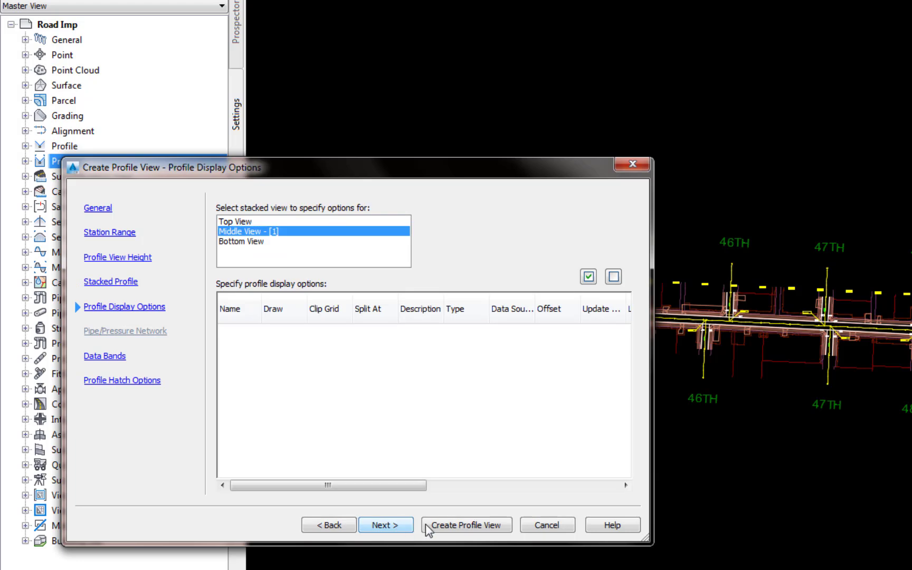
pyautogui.click(459, 525)
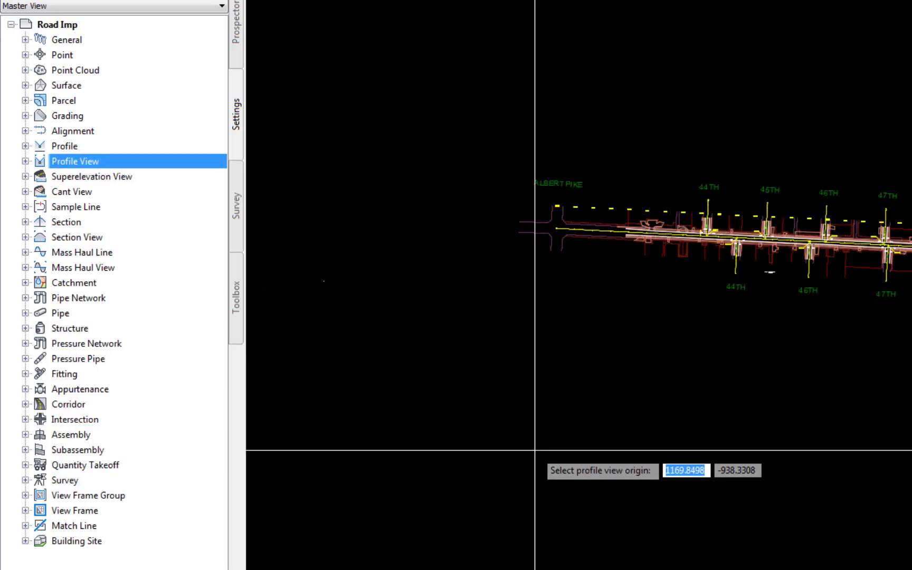
pyautogui.click(556, 514)
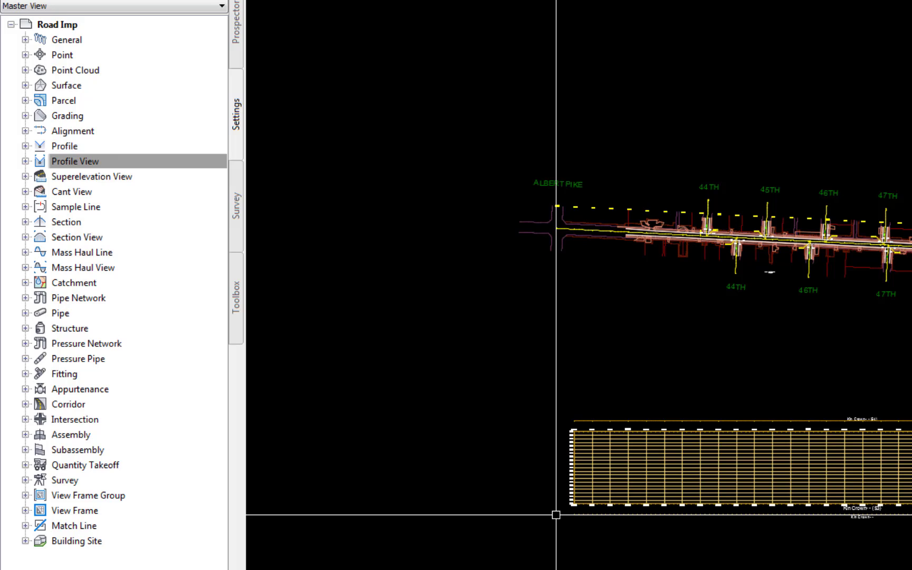
# Step: Move the stacked profile views about 470 units up, closer to the plan drawing
pyautogui.write('m')
pyautogui.press('Return')
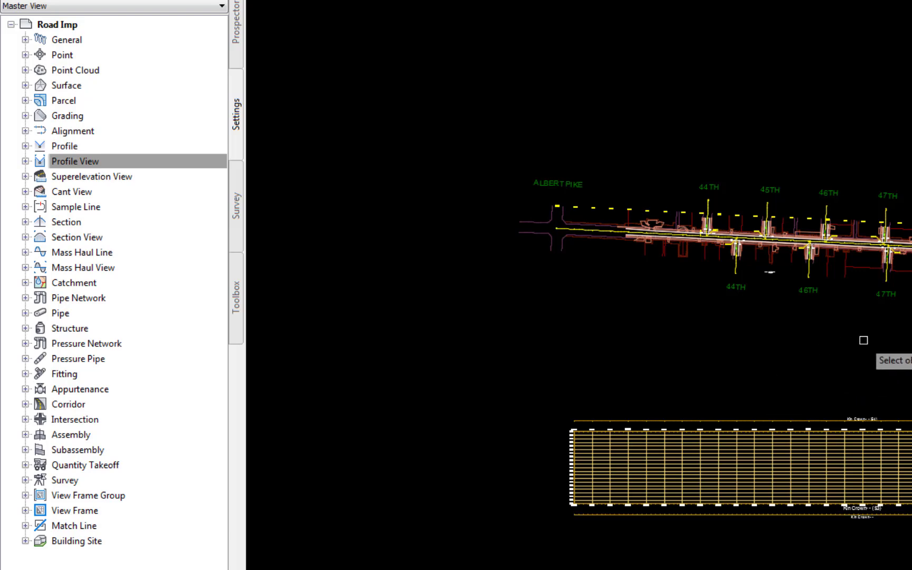
pyautogui.click(865, 342)
pyautogui.click(671, 564)
pyautogui.press('Return')
pyautogui.click(409, 569)
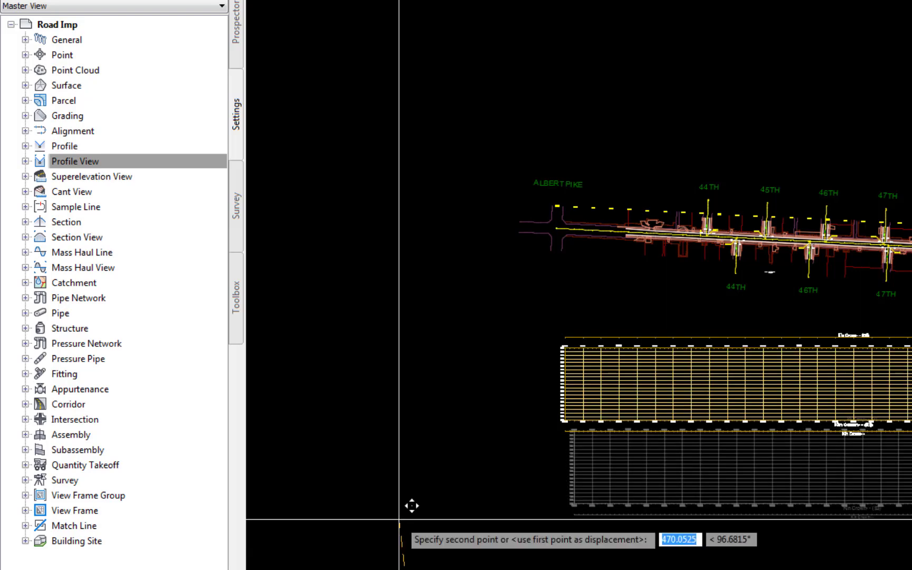
pyautogui.click(398, 519)
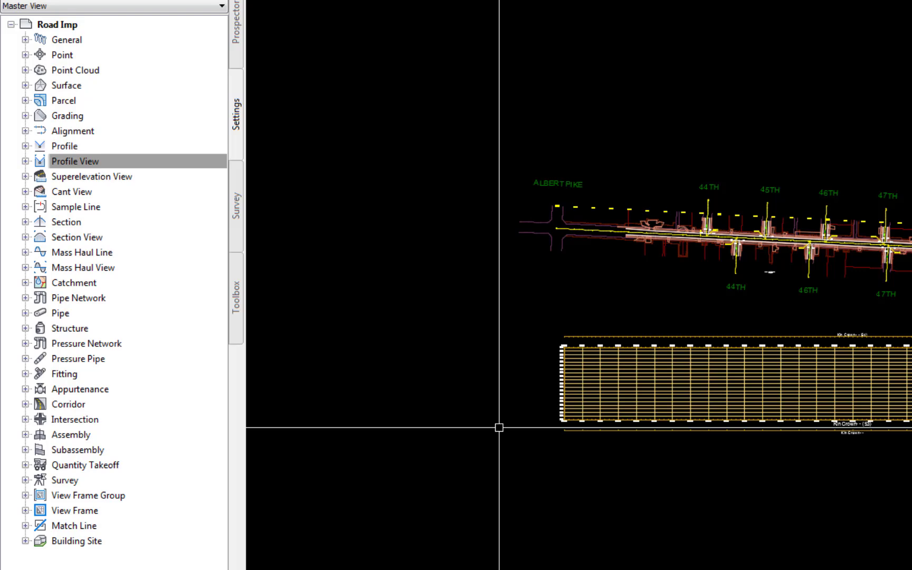
# Step: Measure the gap at station 10+00 between the top of the centerline grid and the upper stacked view
pyautogui.scroll(8, 555, 372)
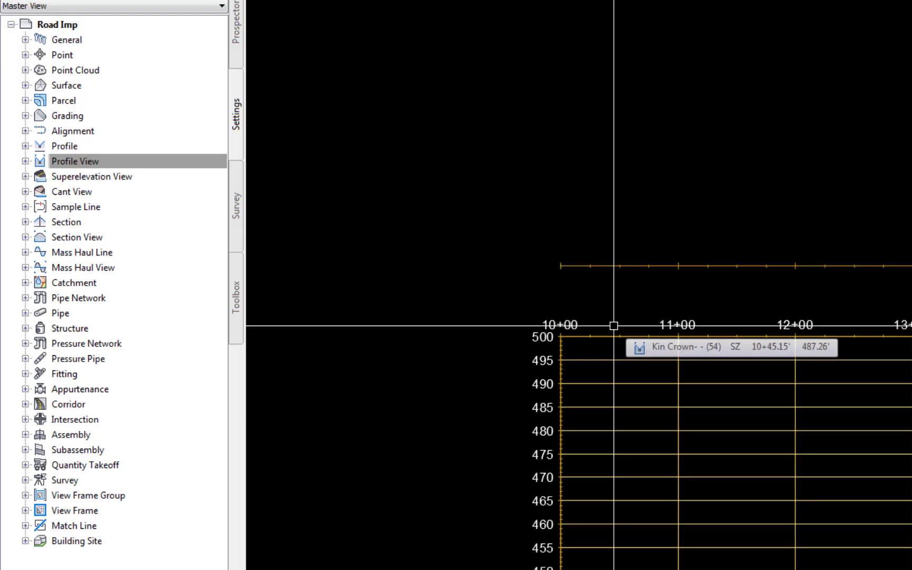
pyautogui.write('di')
pyautogui.press('Return')
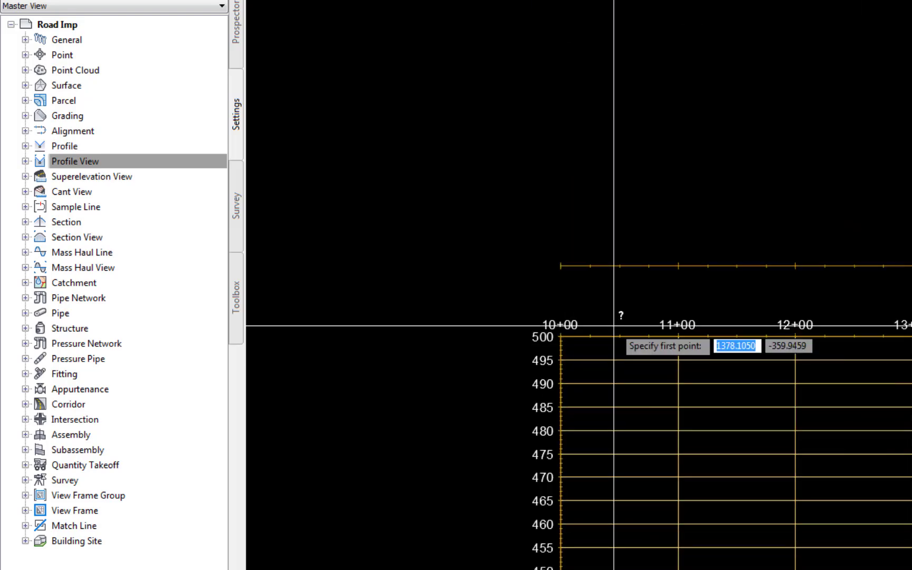
pyautogui.click(562, 336)
pyautogui.click(561, 267)
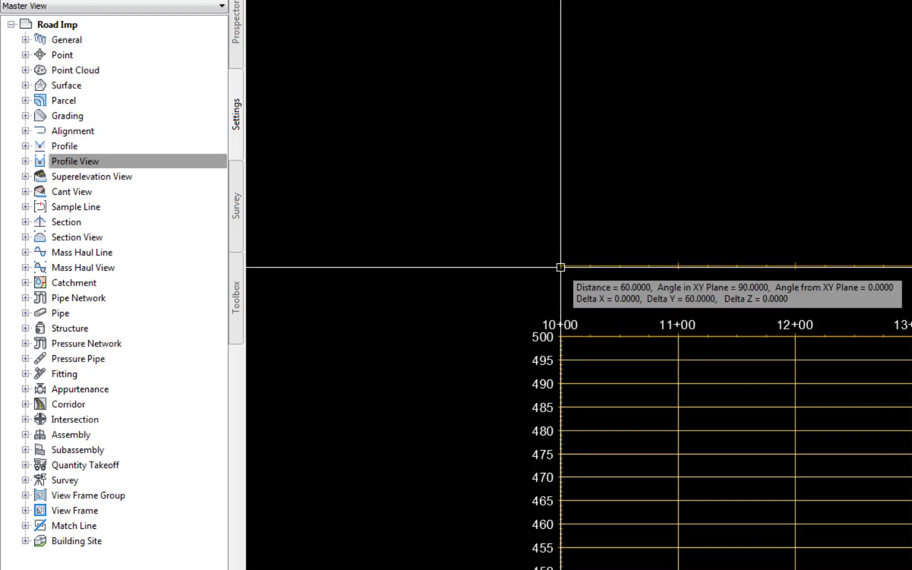
# Step: Measure the gap at station 10+00 between the lower stacked view and the bottom of the centerline grid
pyautogui.scroll(-5, 607, 413)
pyautogui.scroll(5, 587, 430)
pyautogui.write('di')
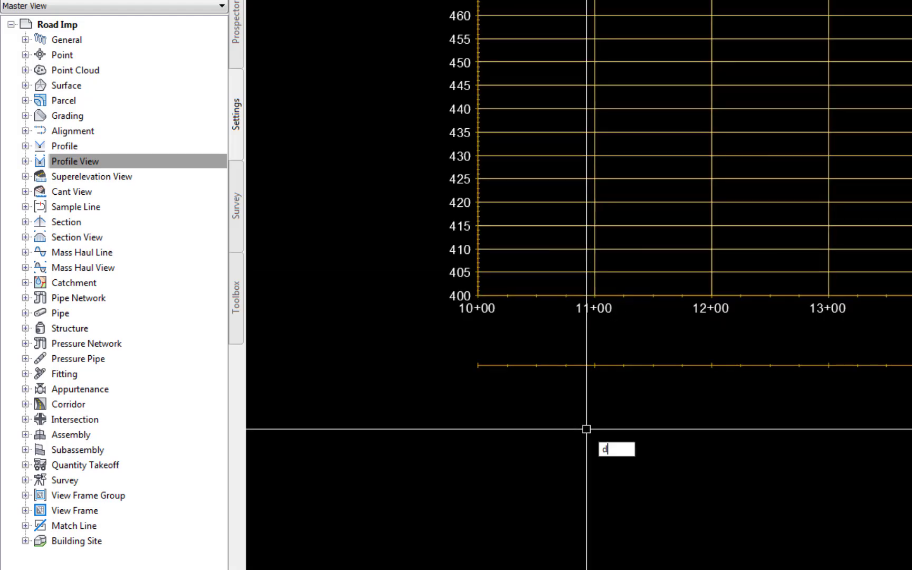
pyautogui.press('Return')
pyautogui.click(477, 365)
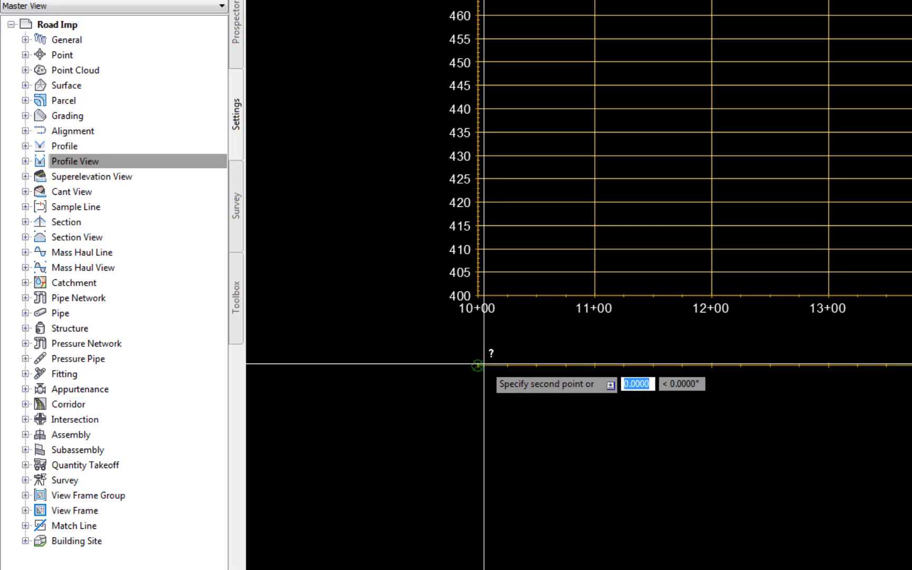
pyautogui.click(481, 295)
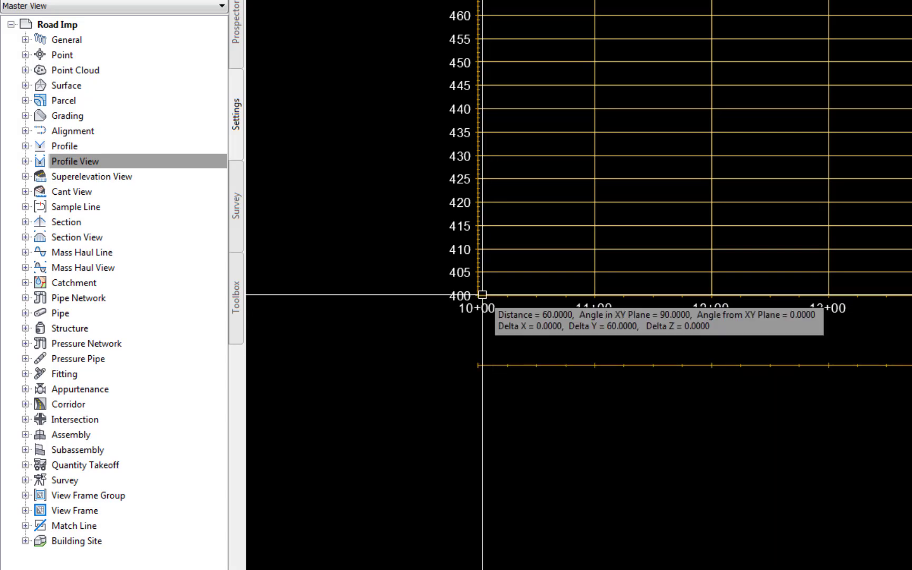
# Step: Rename the upper stacked profile view as Kin Crown- LT
pyautogui.scroll(-4, 498, 298)
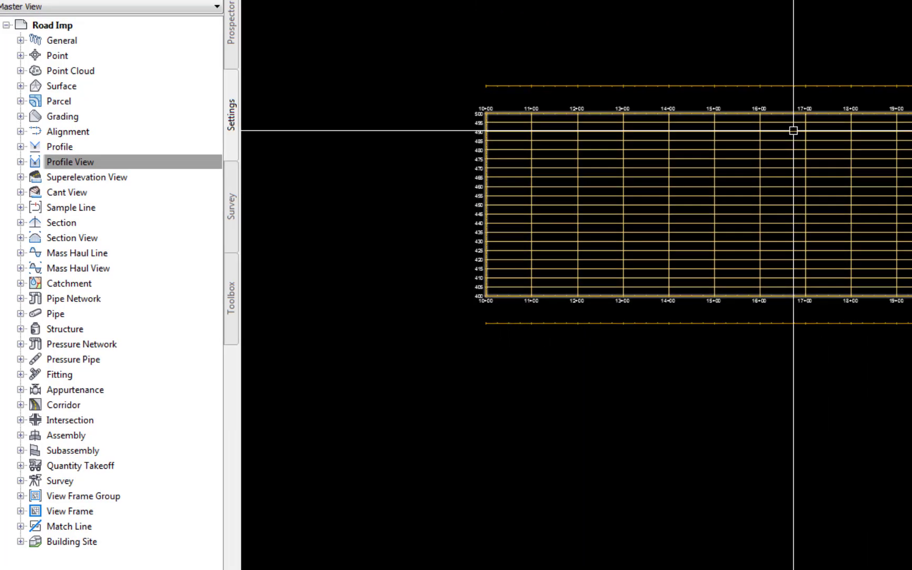
pyautogui.moveTo(798, 130); pyautogui.dragTo(691, 216, button='middle')
pyautogui.moveTo(338, 260); pyautogui.dragTo(281, 290, button='middle')
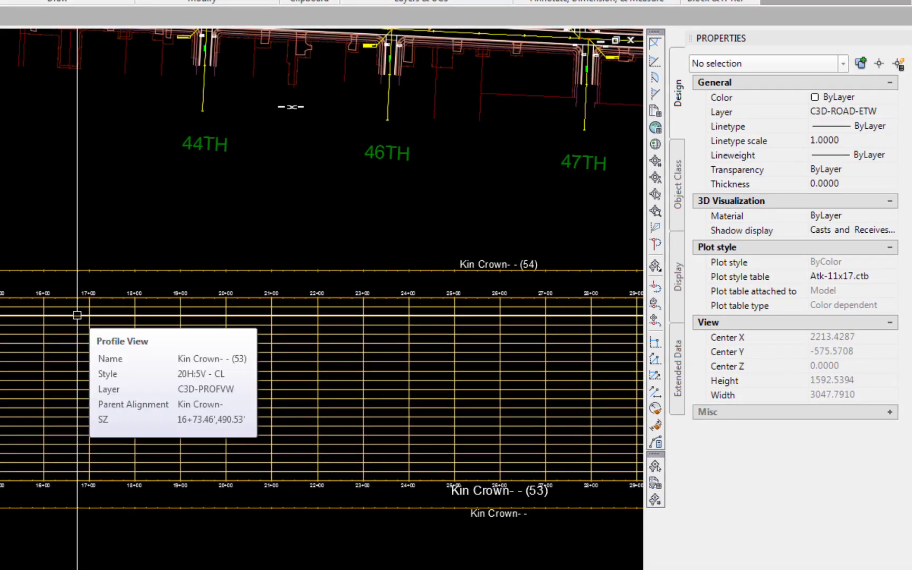
pyautogui.click(503, 264)
pyautogui.click(845, 115)
pyautogui.doubleClick(860, 115)
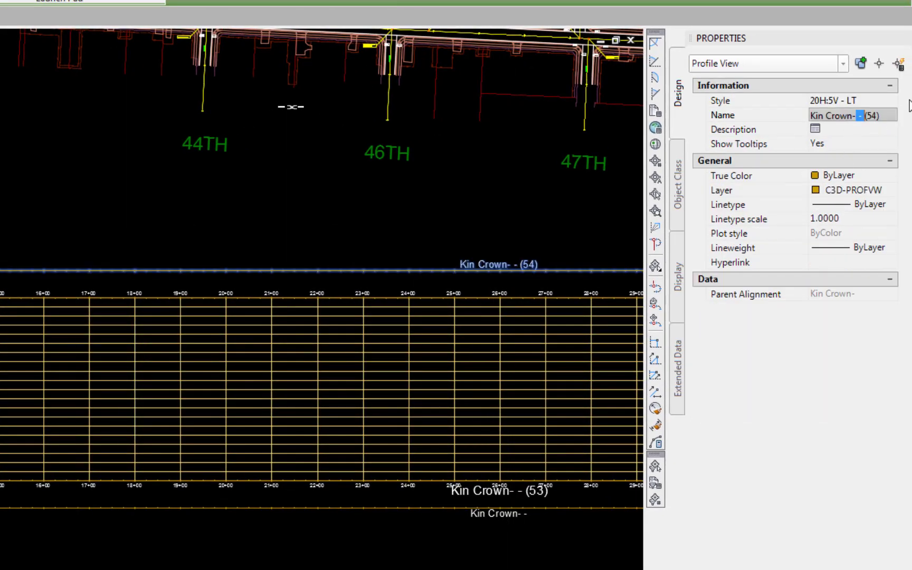
pyautogui.press('BackSpace')
pyautogui.write('LT')
pyautogui.press('Return')
pyautogui.press('BackSpace')
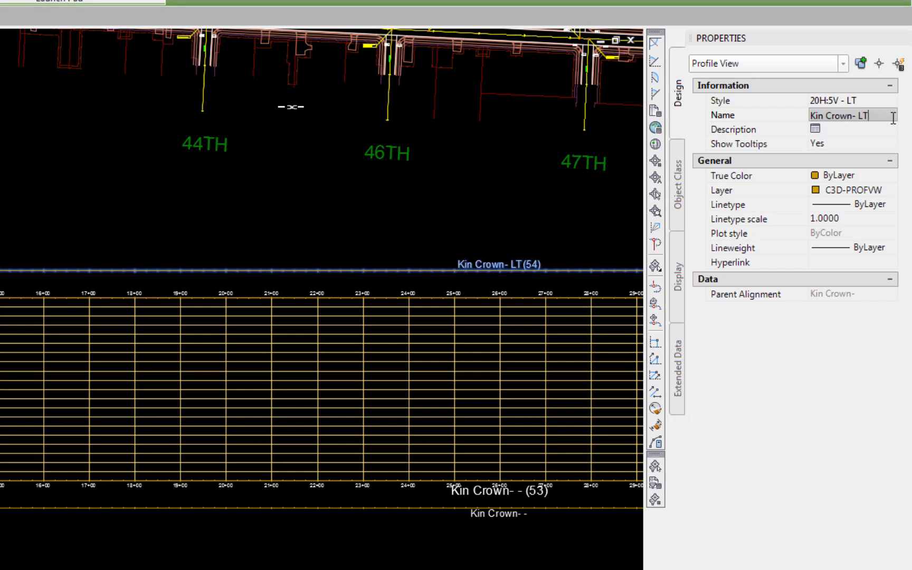
pyautogui.press('Return')
pyautogui.press('Escape')
# Step: Rename the middle stacked profile view as Kin Crown- CL
pyautogui.click(466, 491)
pyautogui.click(866, 117)
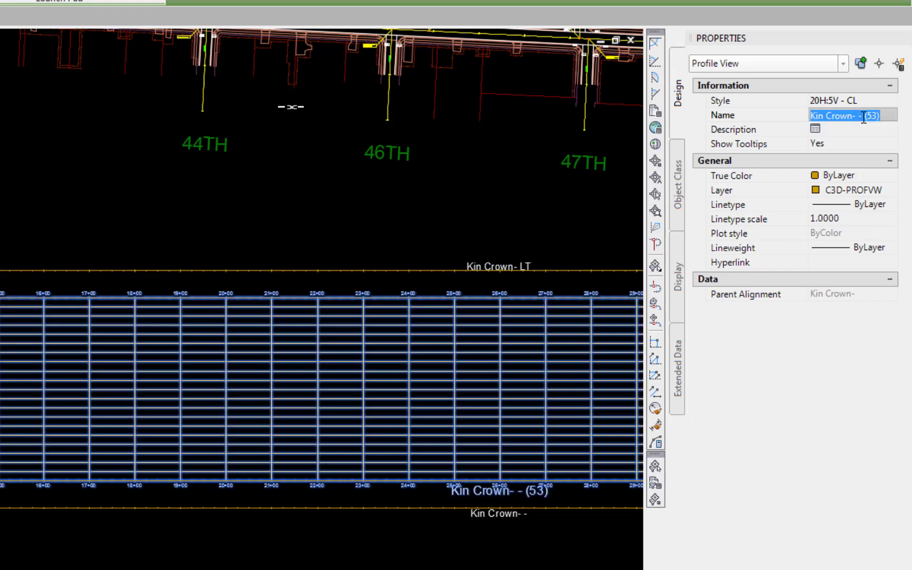
pyautogui.press('End')
pyautogui.press('BackSpace')
pyautogui.press('BackSpace')
pyautogui.press('BackSpace')
pyautogui.press('BackSpace')
pyautogui.press('BackSpace')
pyautogui.press('BackSpace')
pyautogui.write('CL')
pyautogui.press('Return')
pyautogui.press('Escape')
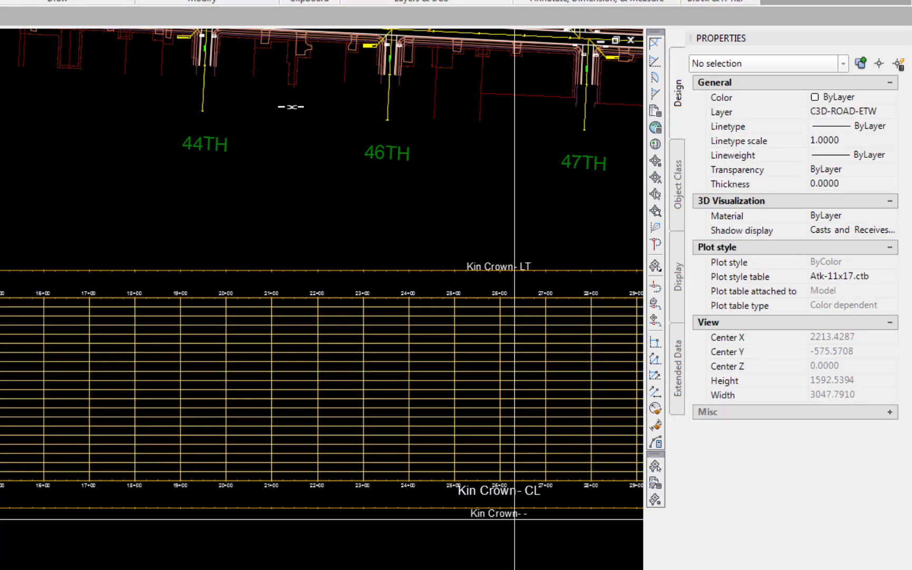
# Step: Rename the lower stacked profile view as Kin Crown - RT
pyautogui.click(483, 525)
pyautogui.click(895, 117)
pyautogui.write('RT')
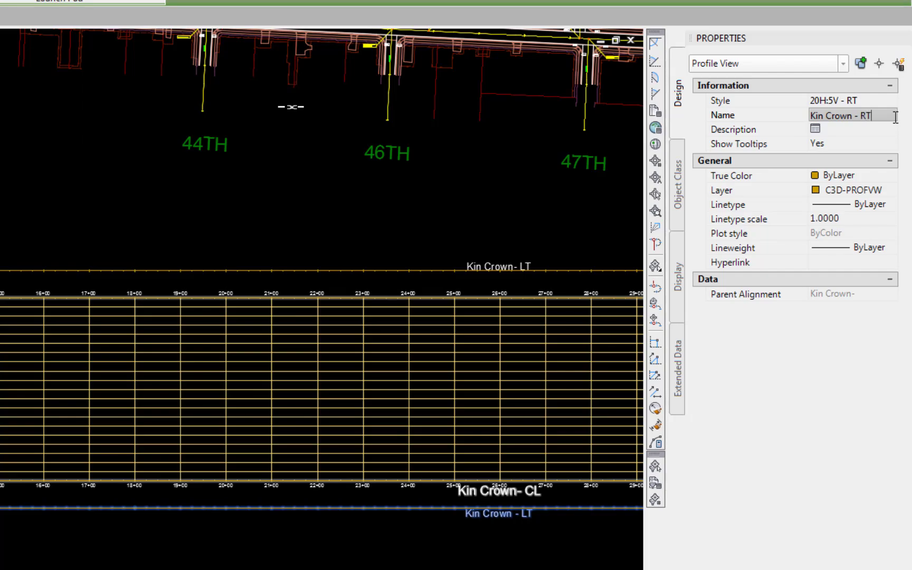